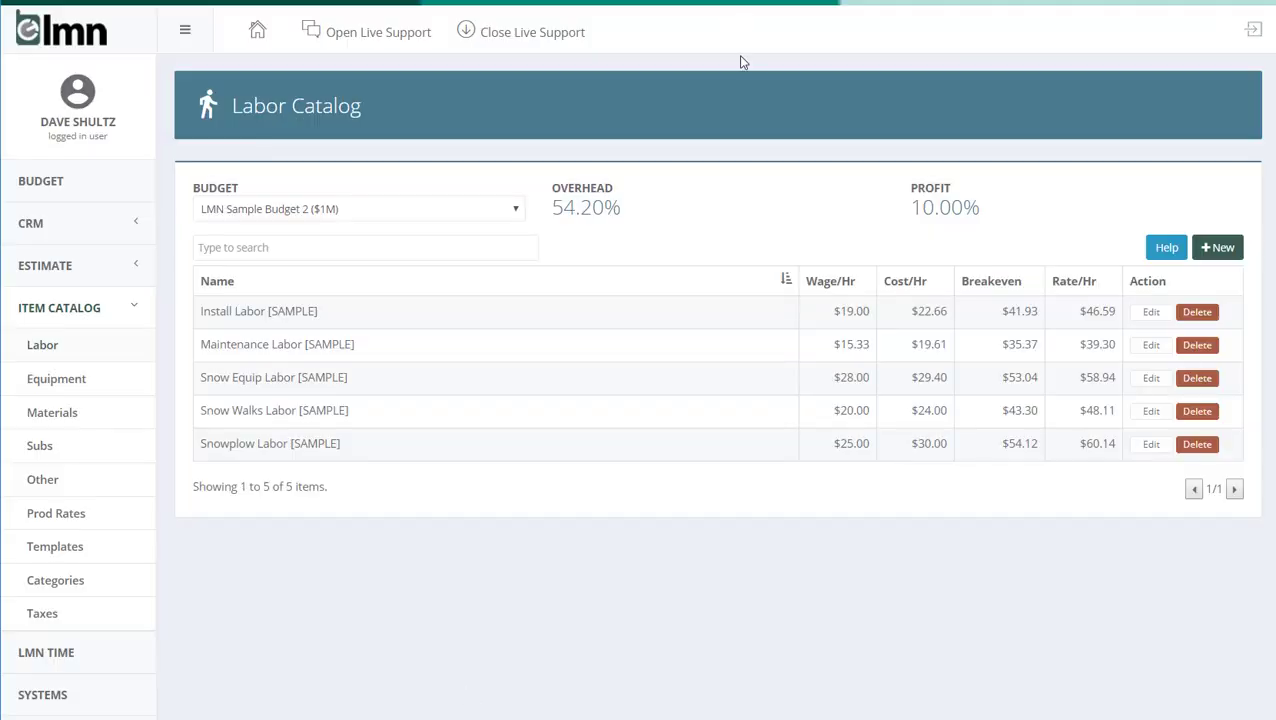
Open the Skid Steer [SAMPLE] item from the equipment catalog for editing
click(77, 378)
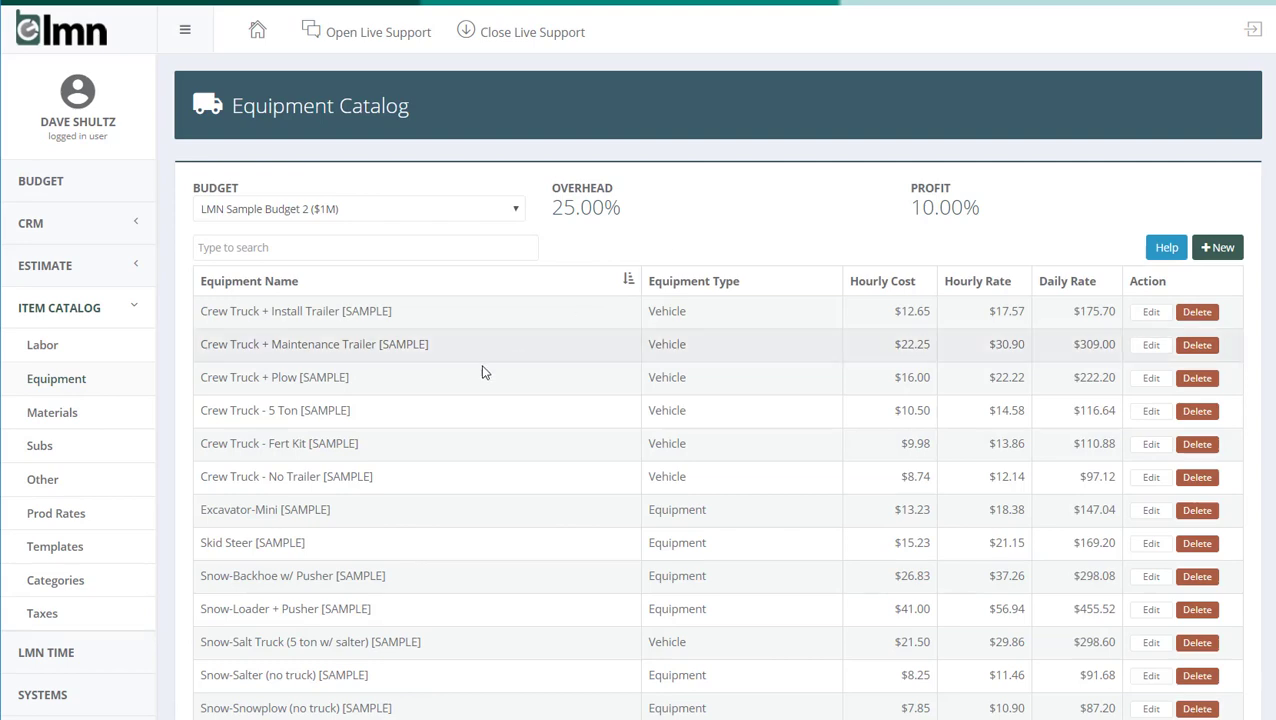
scroll(484, 367, down, 3)
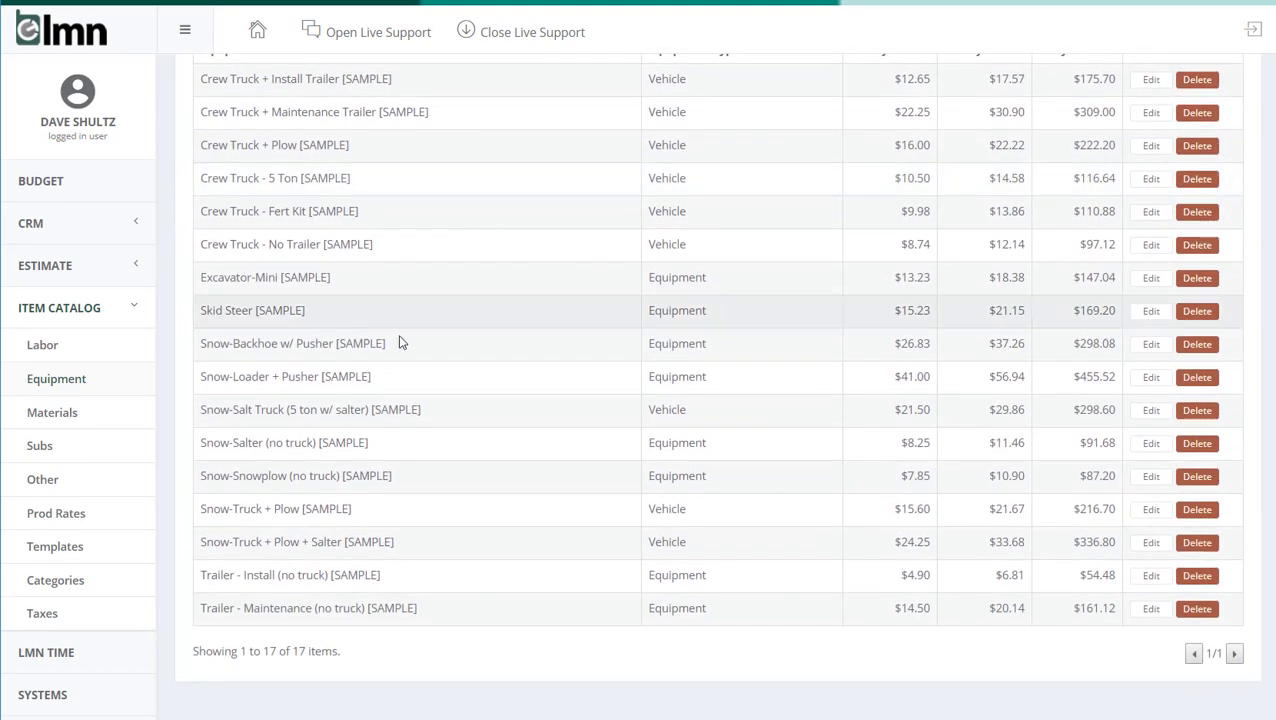
scroll(447, 362, up, 3)
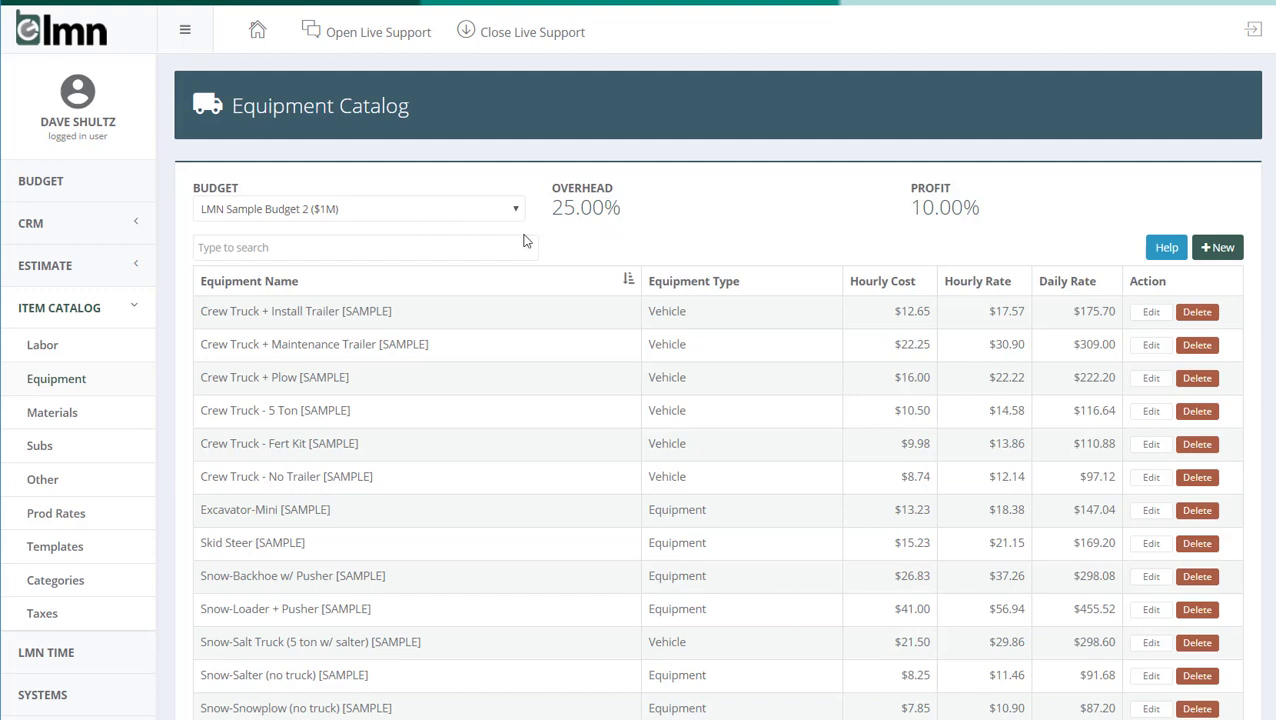
scroll(523, 240, down, 1)
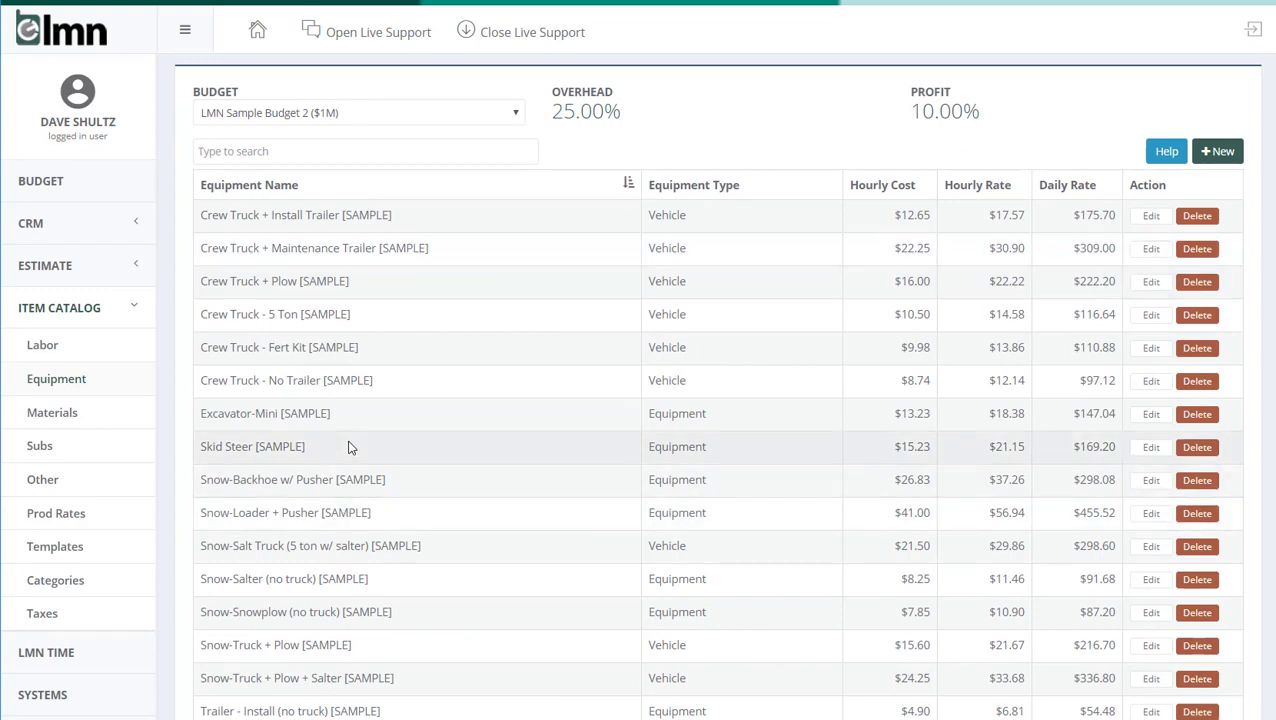
click(350, 447)
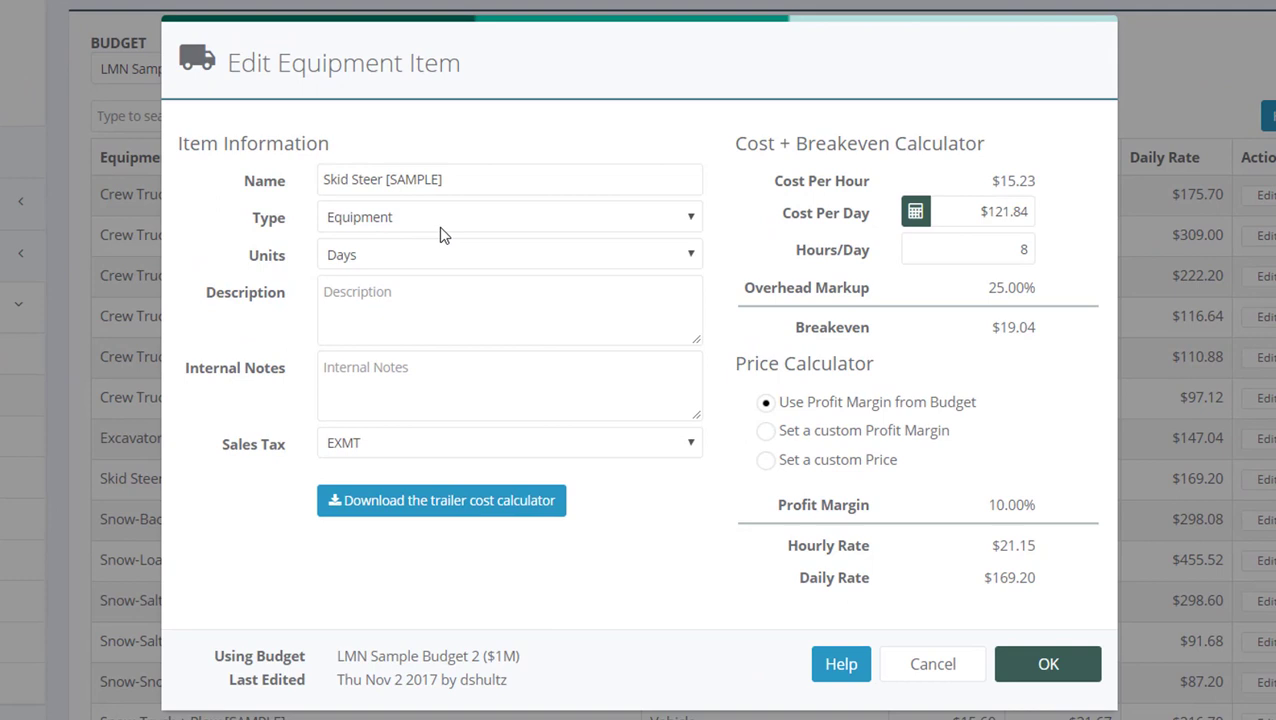
Review the unit options offered for the skid steer
click(427, 262)
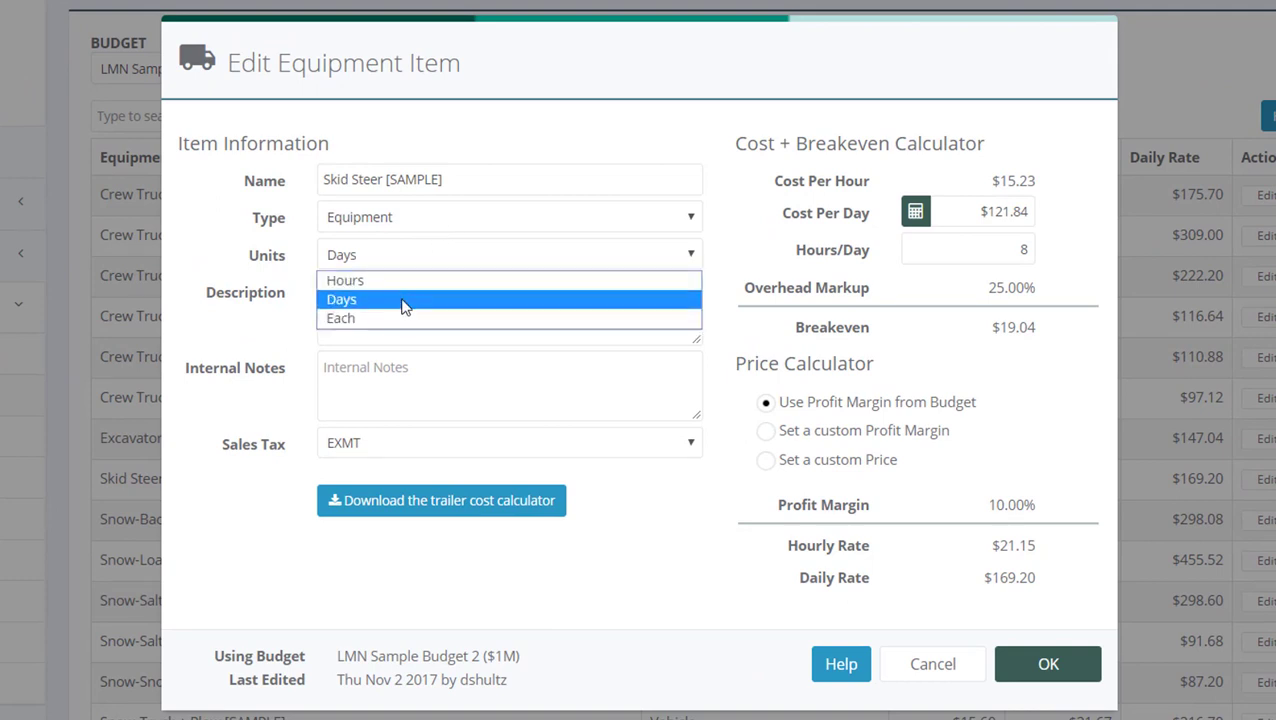
click(254, 364)
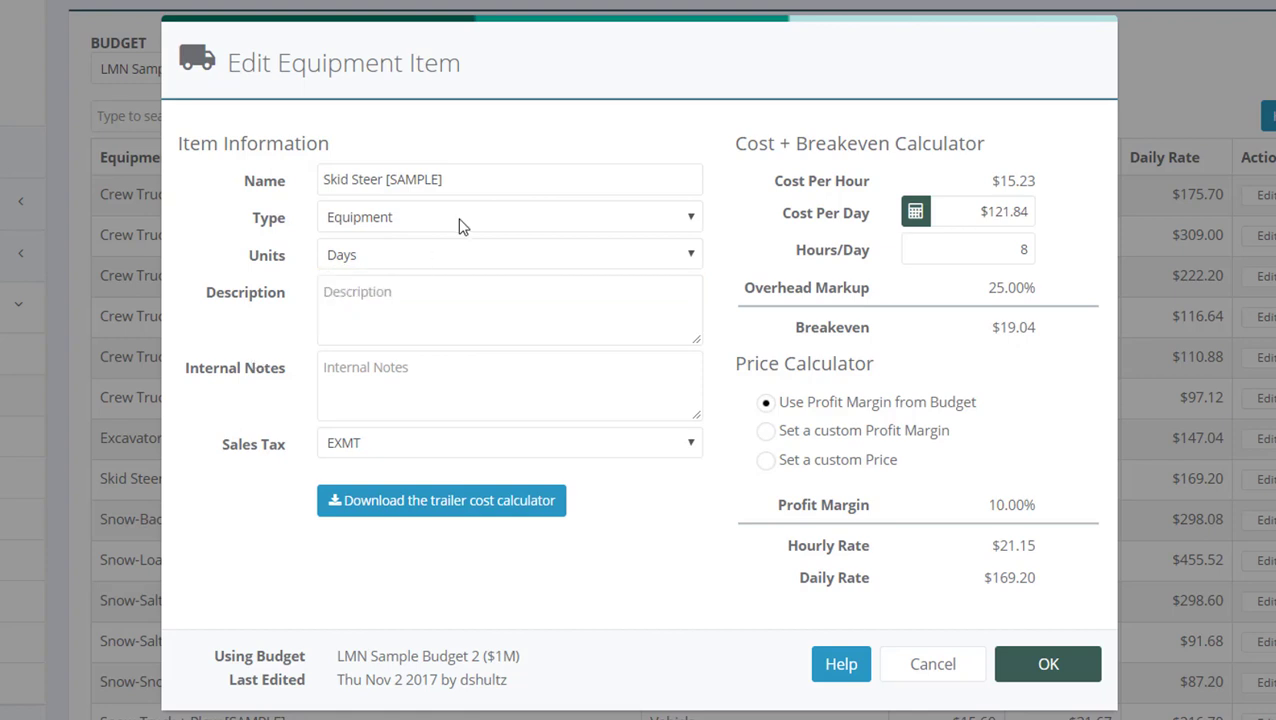
click(438, 252)
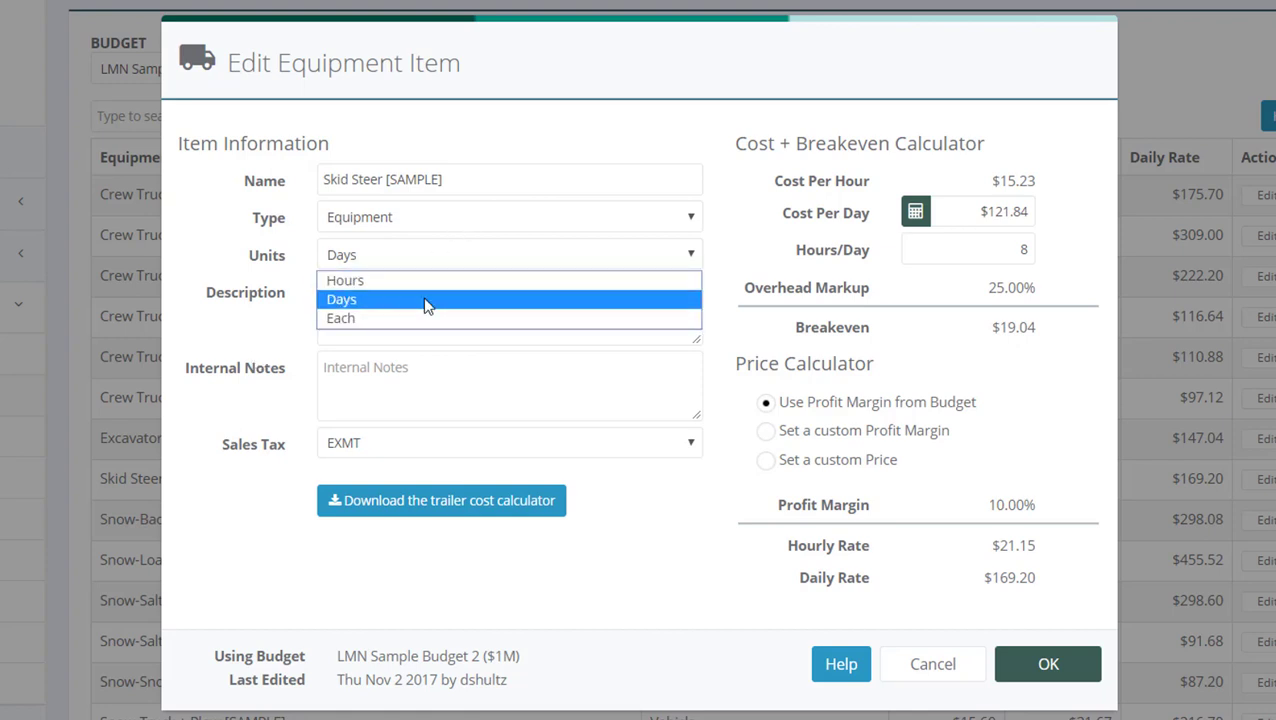
click(189, 366)
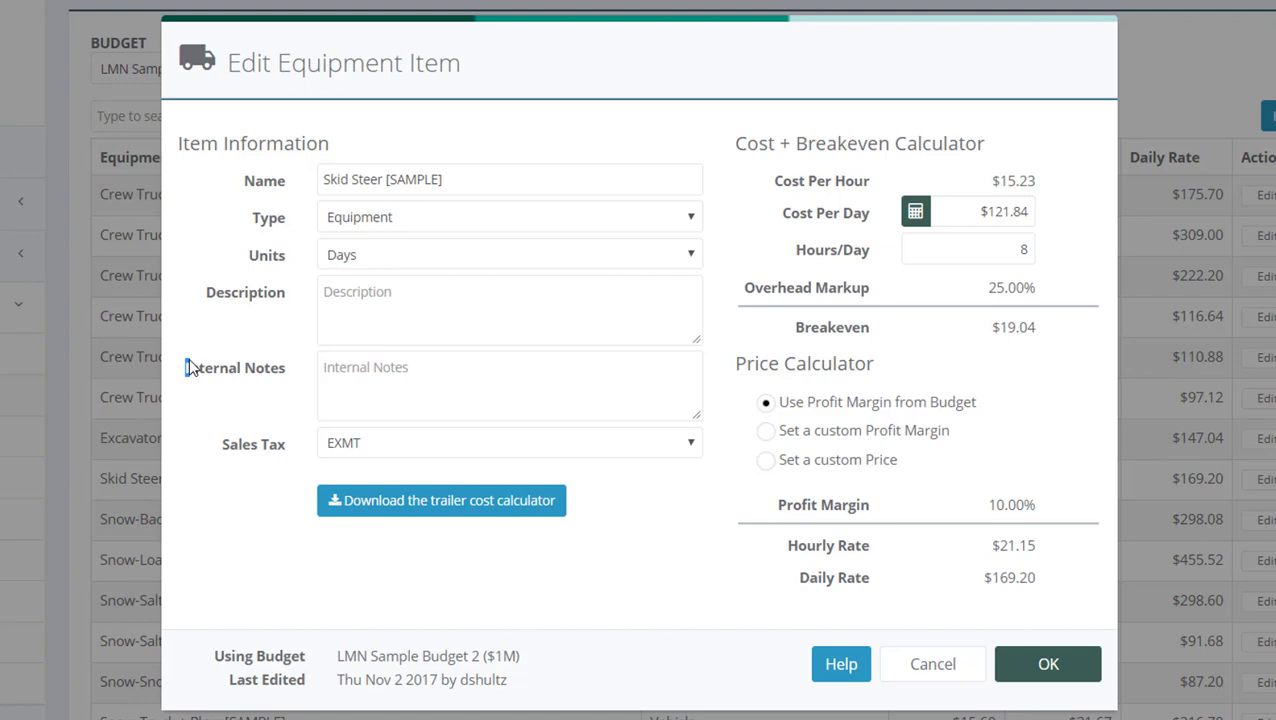
Switch the skid steer's units to Hours, and set them back to Days
click(368, 256)
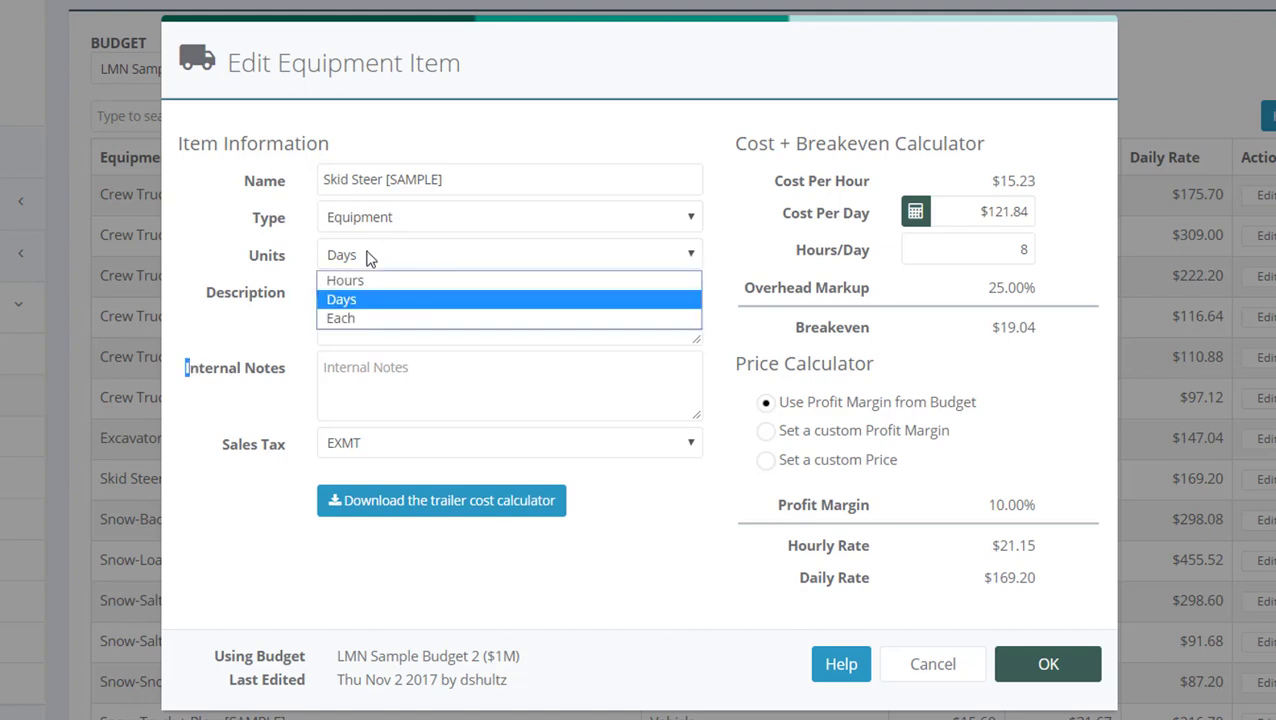
click(334, 282)
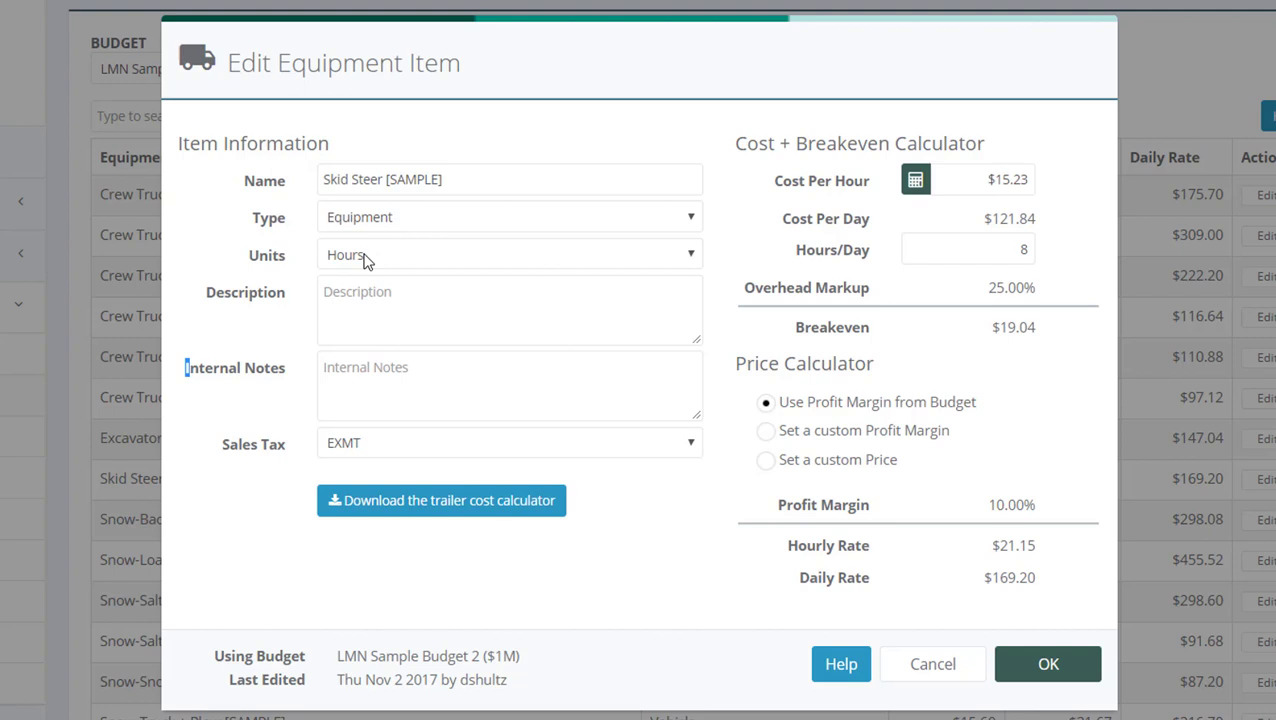
click(366, 259)
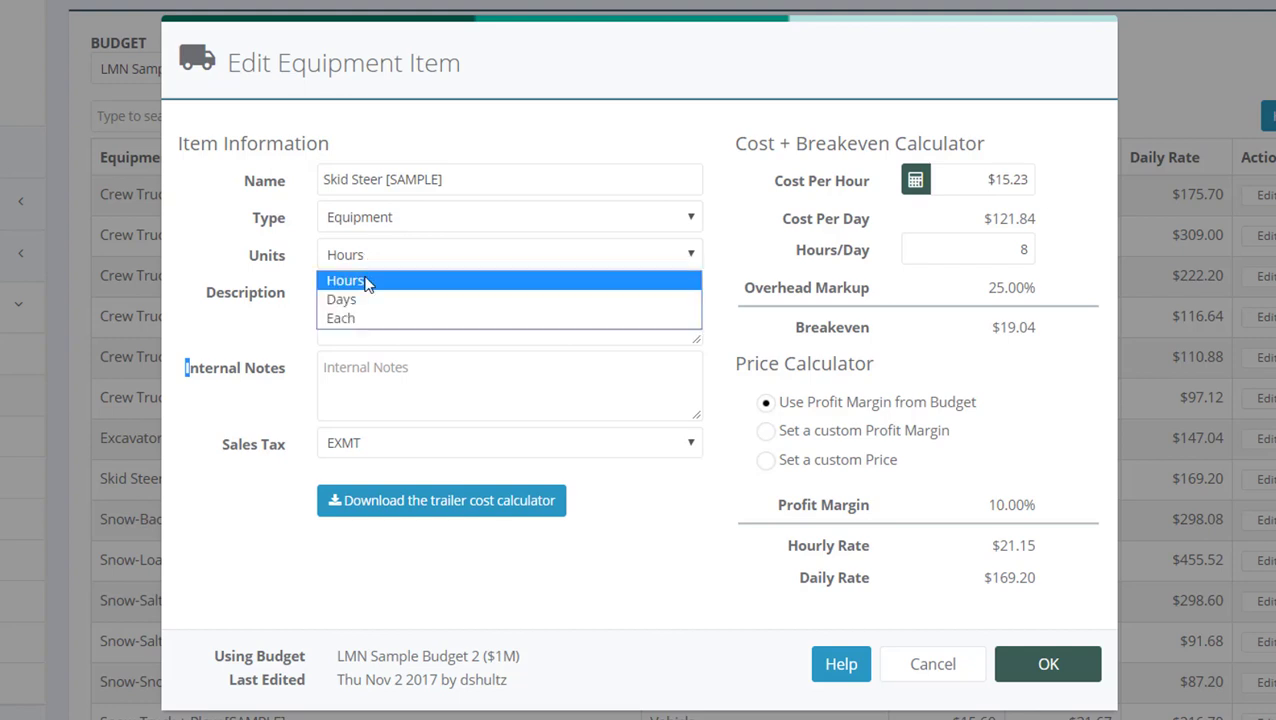
click(348, 299)
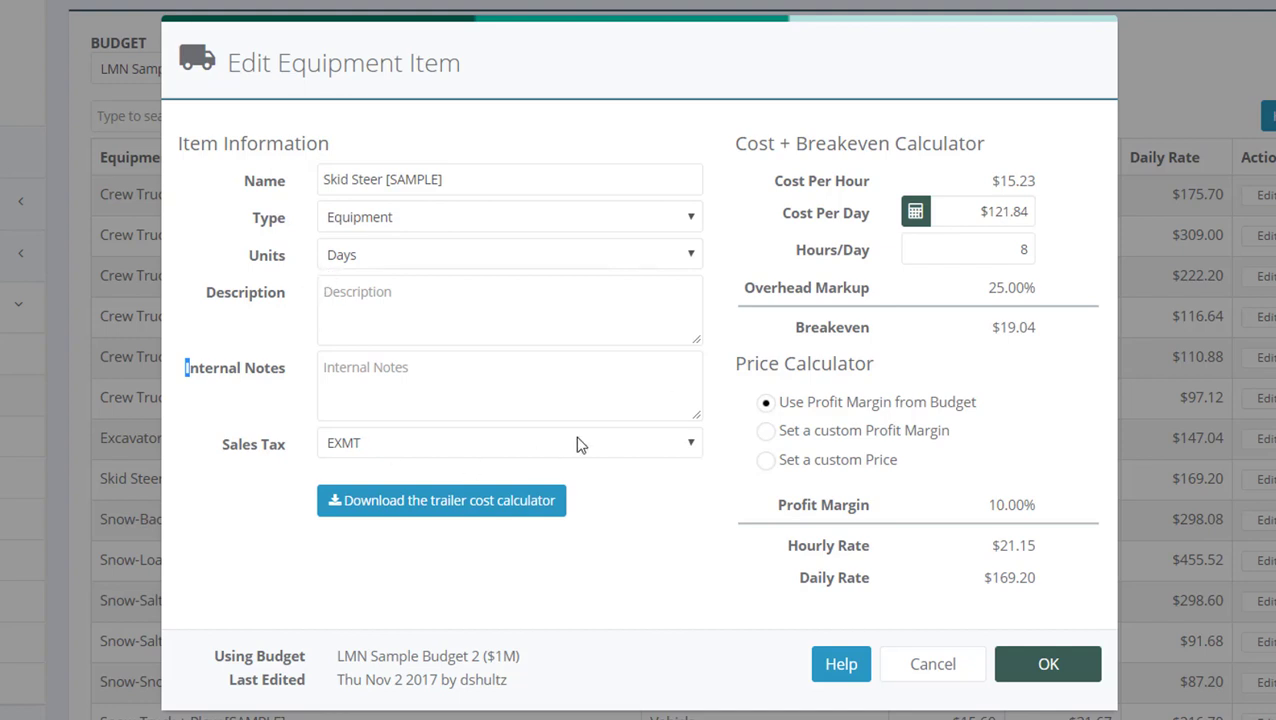
View the skid steer's sales tax options, and open the cost calculator for its cost per day
click(345, 455)
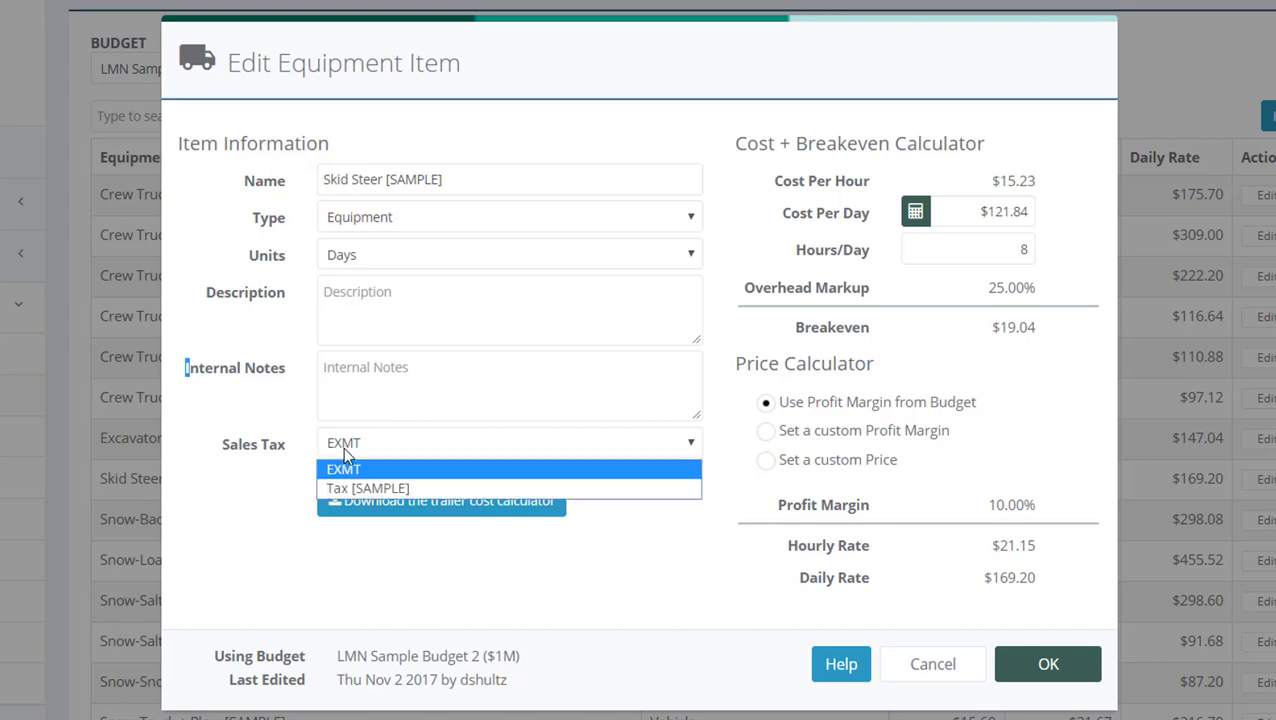
click(243, 531)
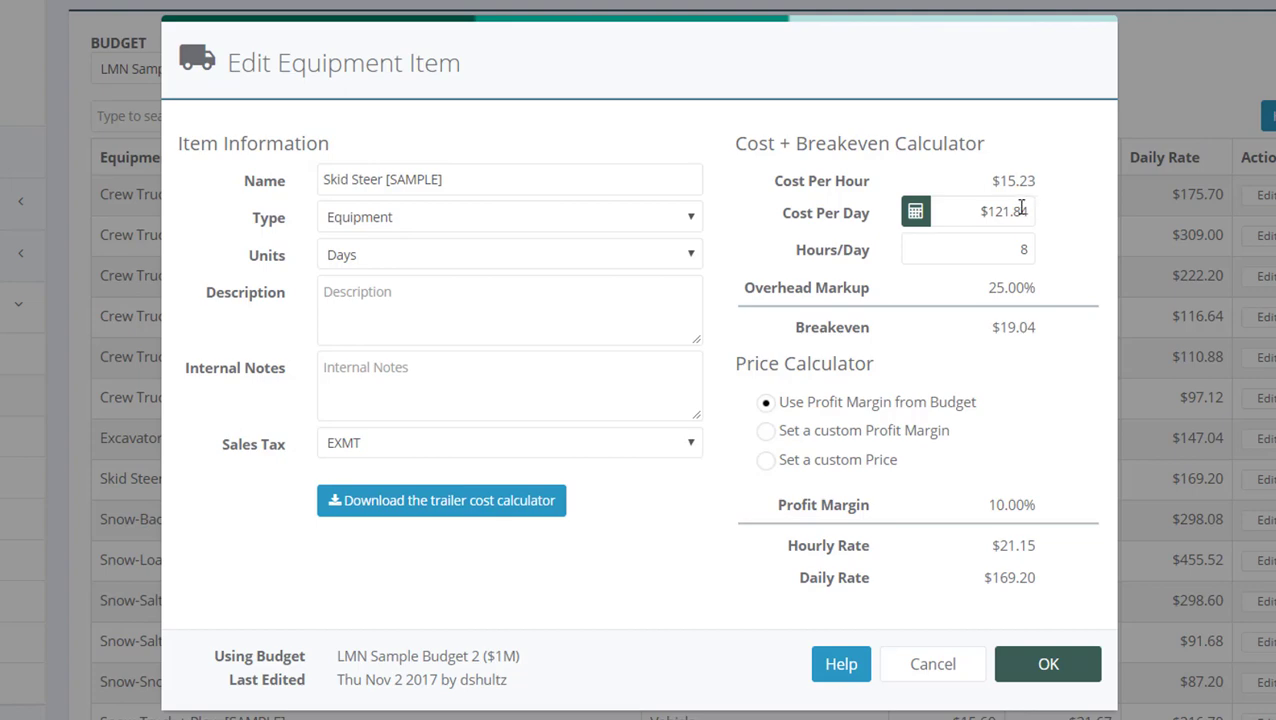
click(915, 214)
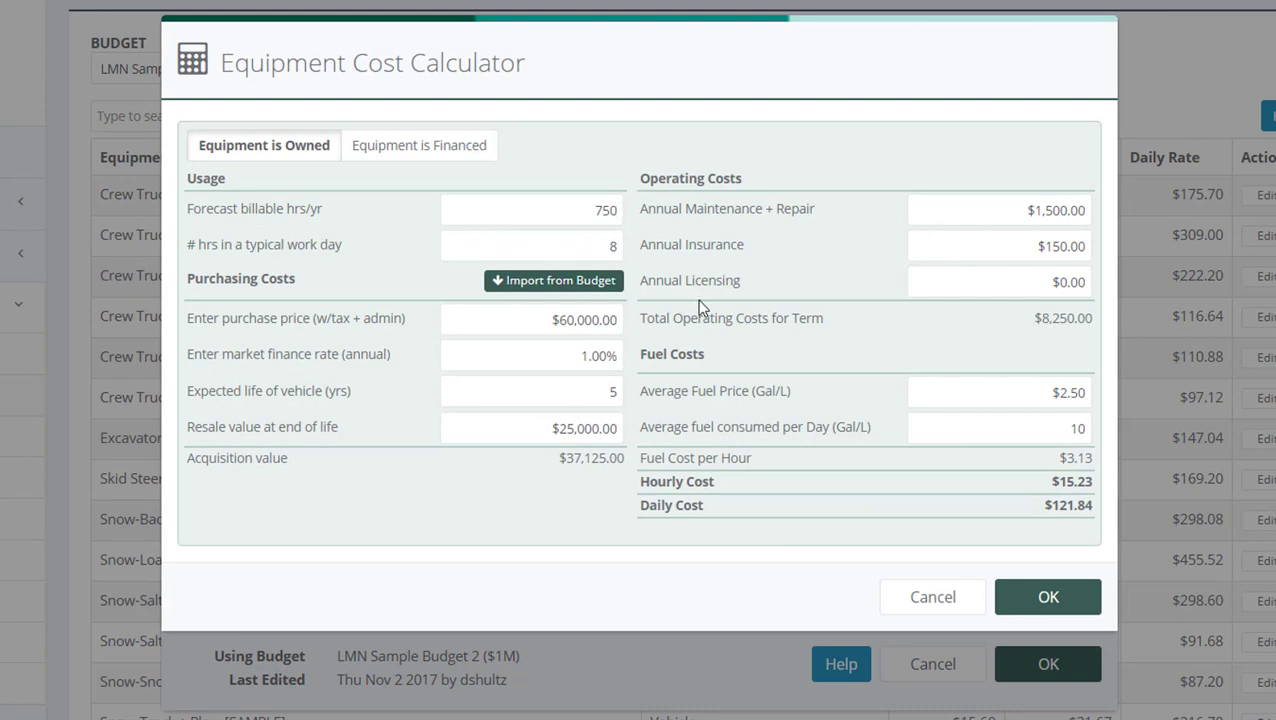
Examine the forecast billable hours per year in the skid steer's usage data
double_click(552, 211)
click(573, 211)
drag(573, 211, 614, 211)
click(611, 185)
double_click(255, 209)
click(567, 163)
drag(581, 208, 668, 209)
click(631, 156)
drag(584, 205, 632, 205)
click(628, 148)
drag(588, 207, 630, 210)
click(645, 146)
Set the number of hours in a typical work day to 10
drag(571, 252, 644, 245)
text(10)
View the equipment items available for import from the budget, and leave without importing any
click(550, 284)
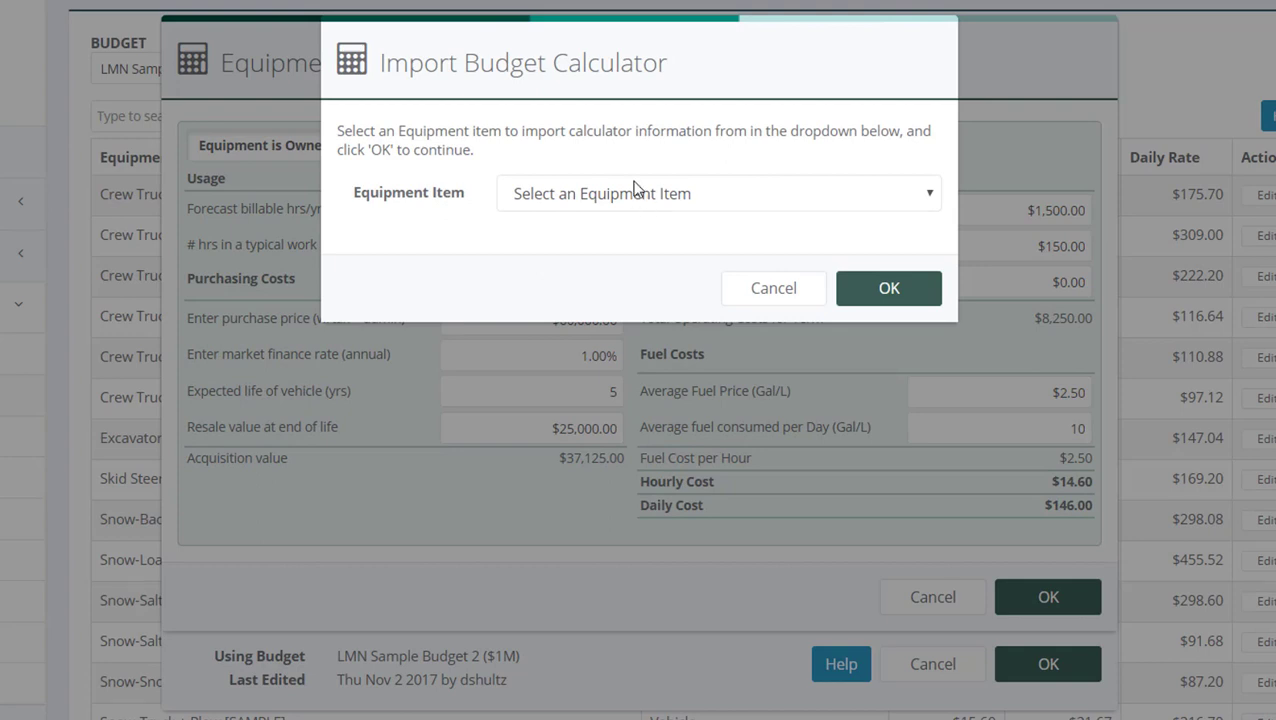
click(634, 196)
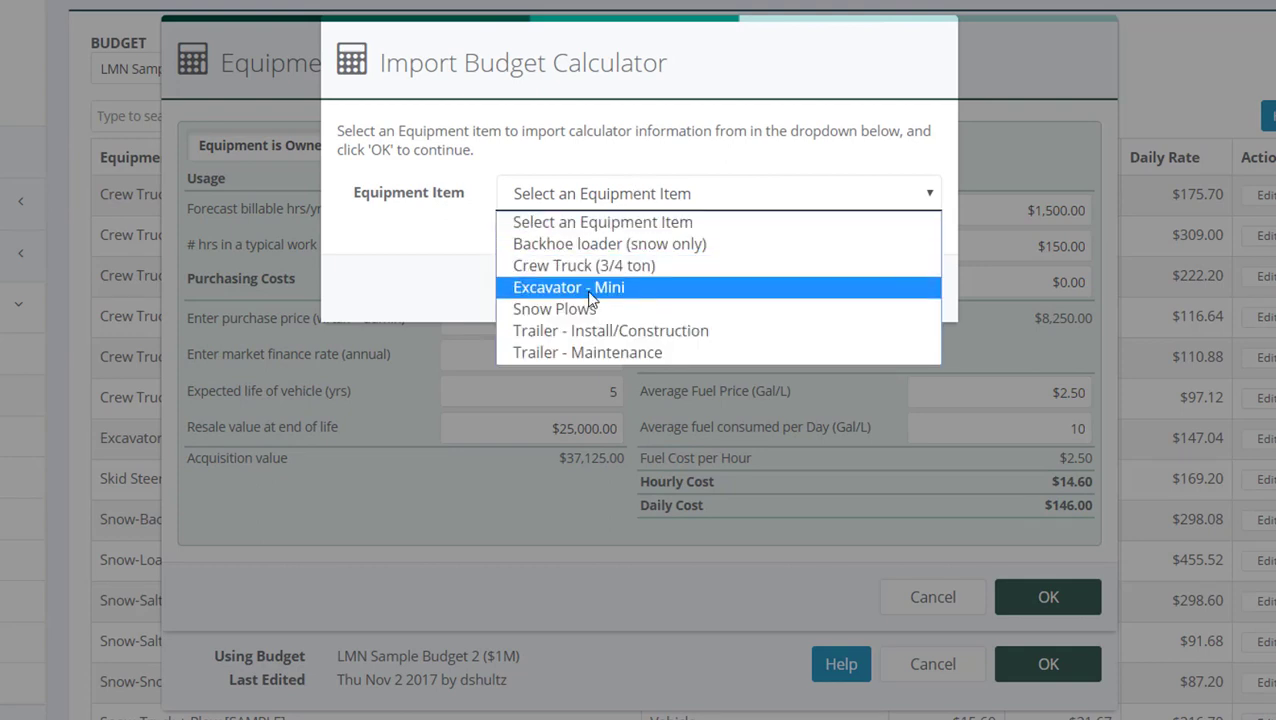
click(452, 316)
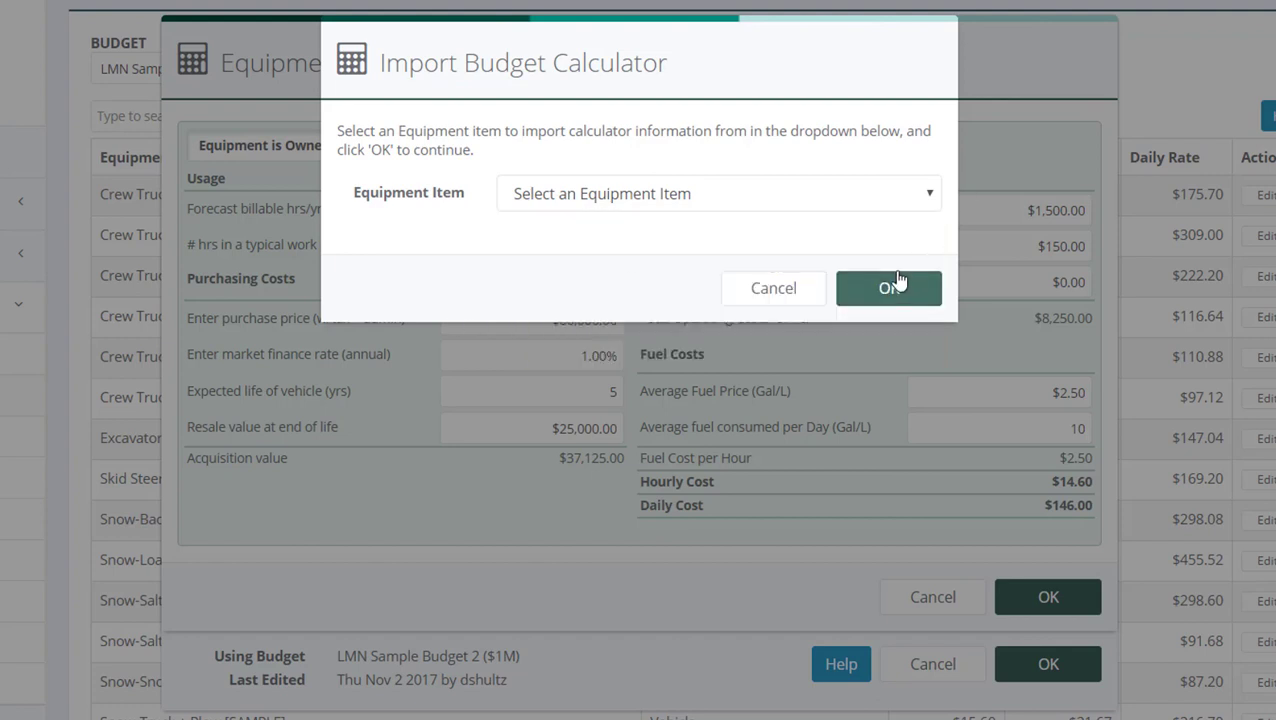
click(777, 292)
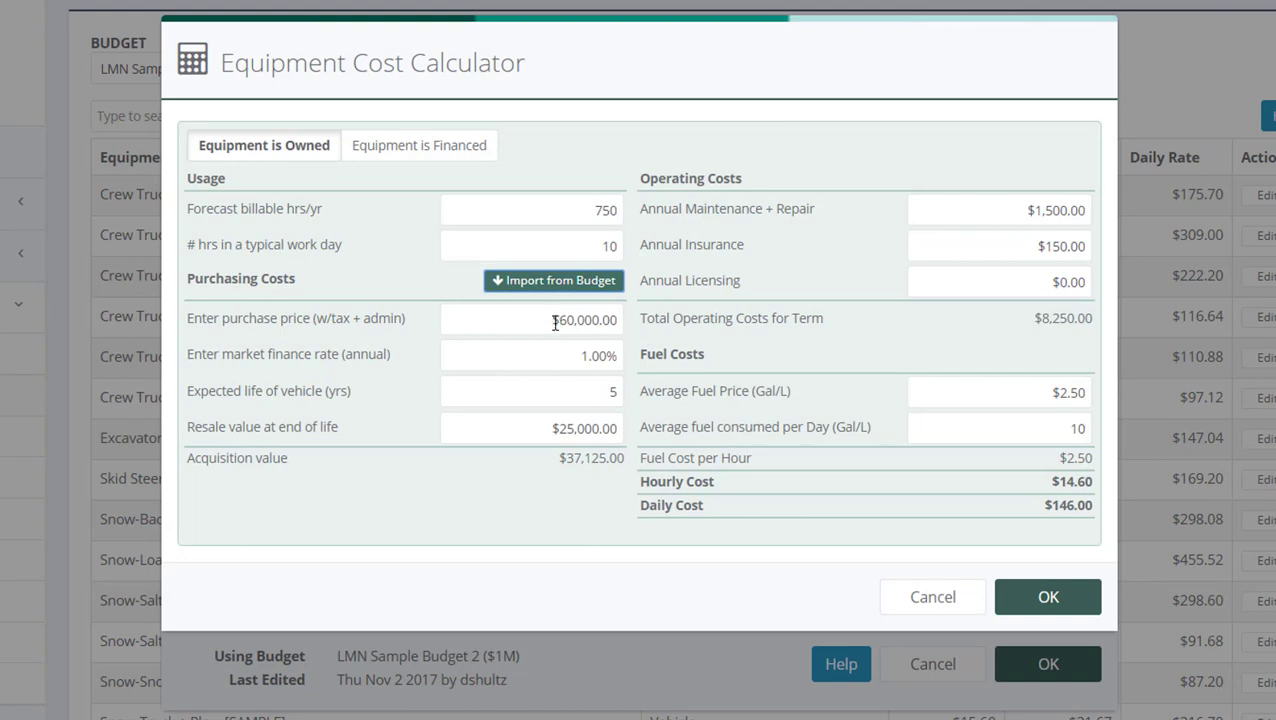
Review the purchasing costs: purchase price, market finance rate, expected life and resale value
drag(552, 321, 652, 345)
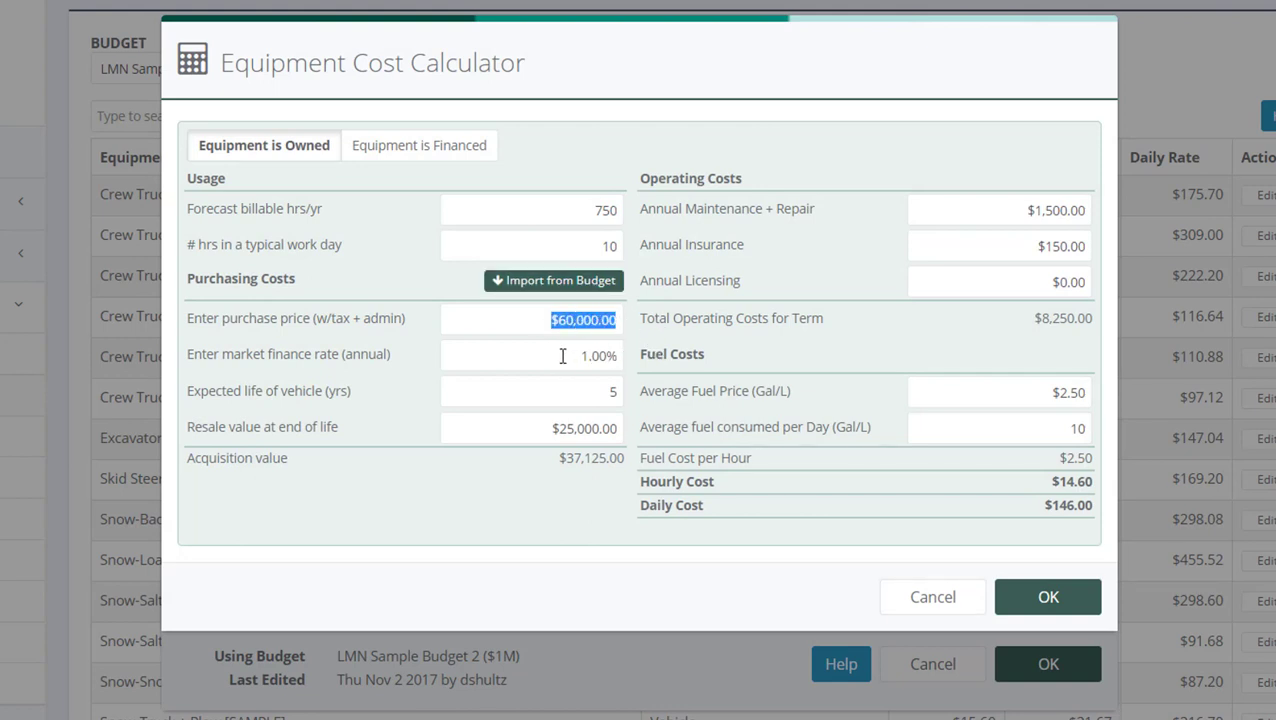
drag(566, 355, 659, 352)
drag(588, 400, 648, 387)
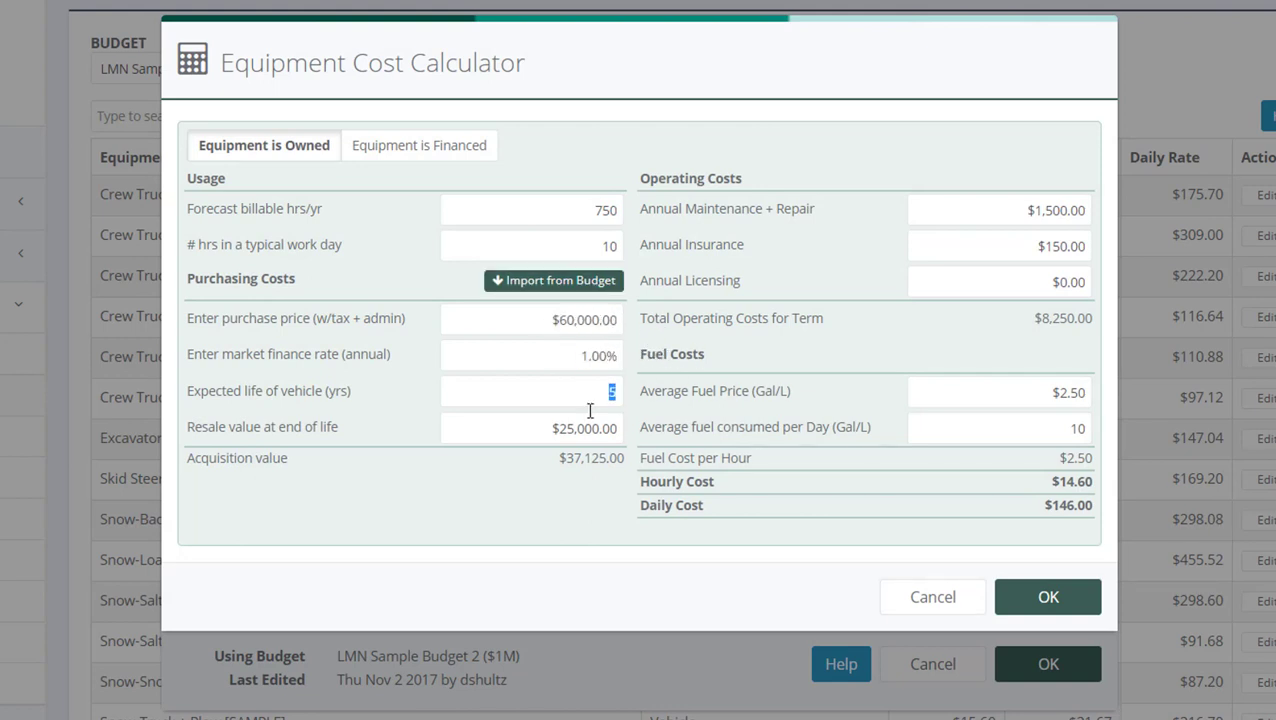
drag(524, 430, 476, 598)
click(473, 545)
Review the annual maintenance, insurance and licensing costs, and apply the calculator to the equipment item
click(1012, 207)
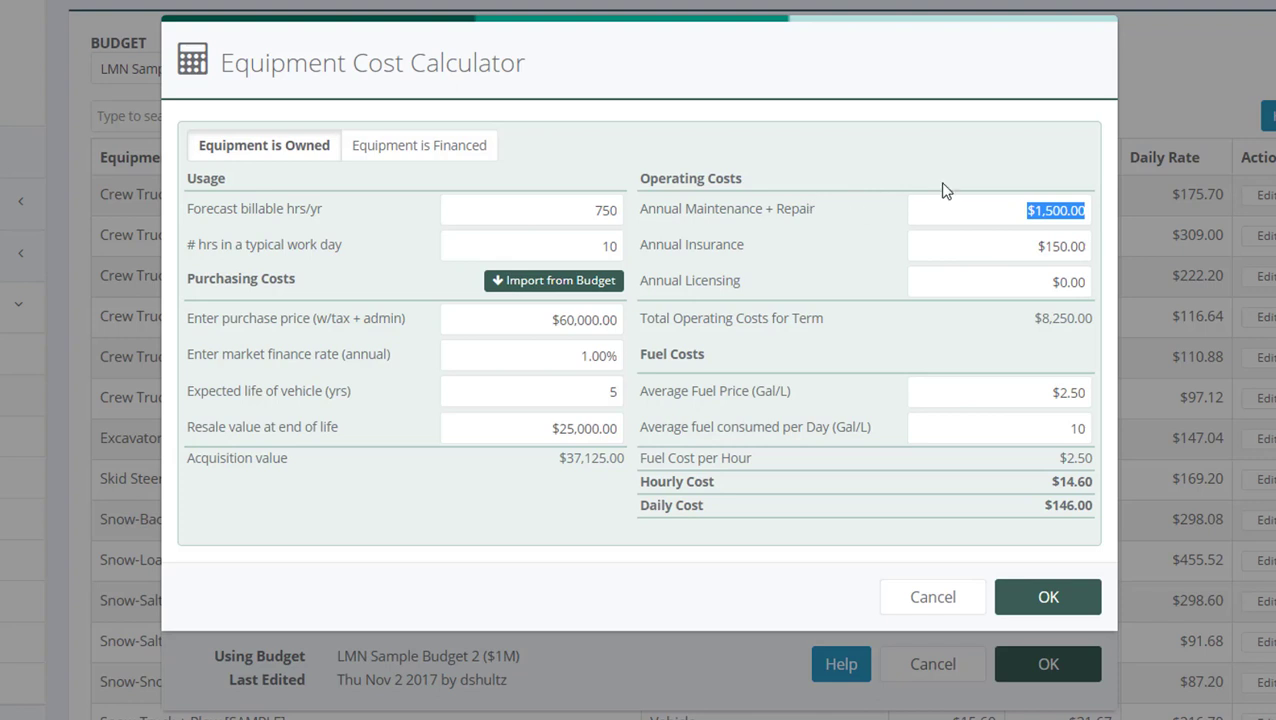
click(1028, 172)
click(1006, 236)
click(1006, 280)
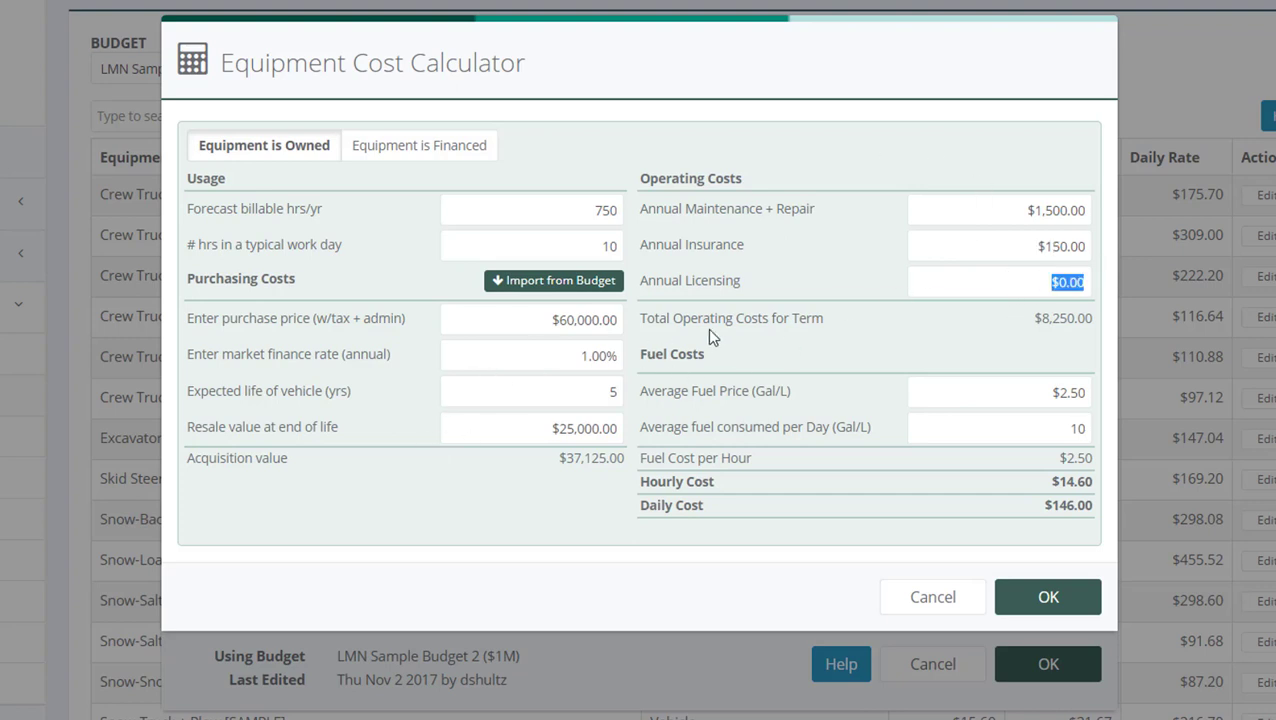
click(758, 312)
click(1048, 597)
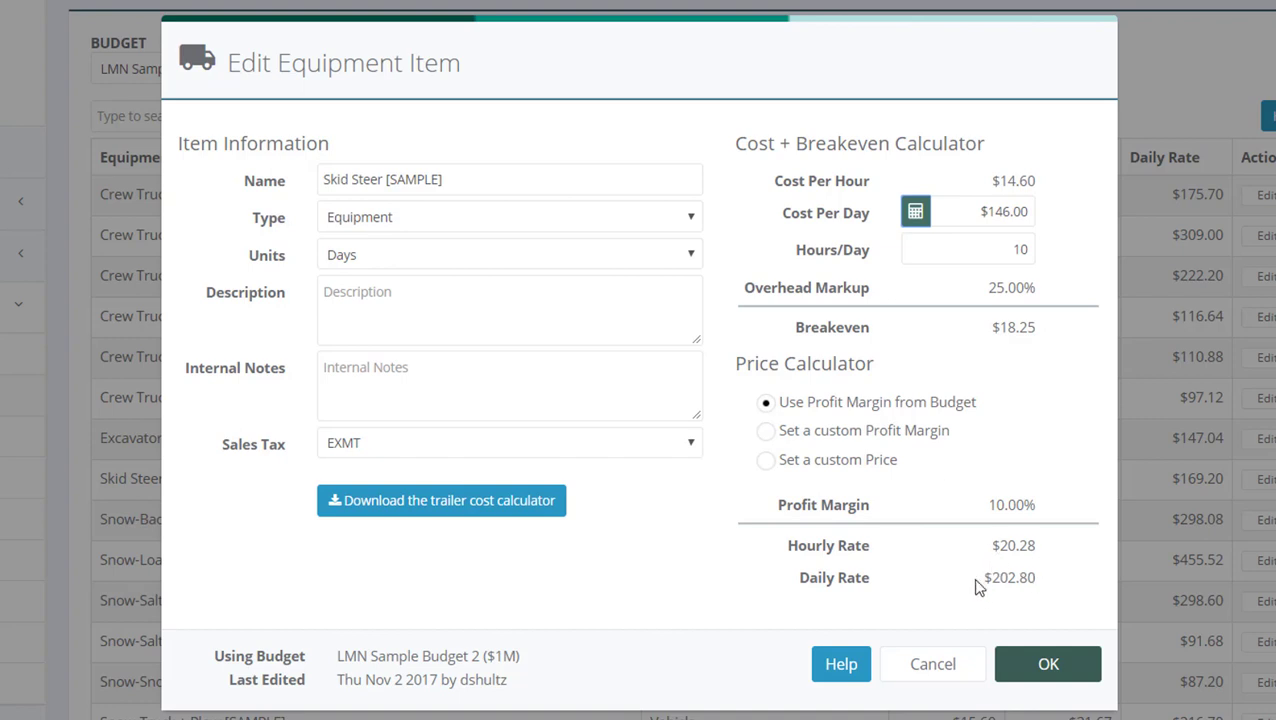
Set a custom profit margin of 20% for the skid steer
click(922, 435)
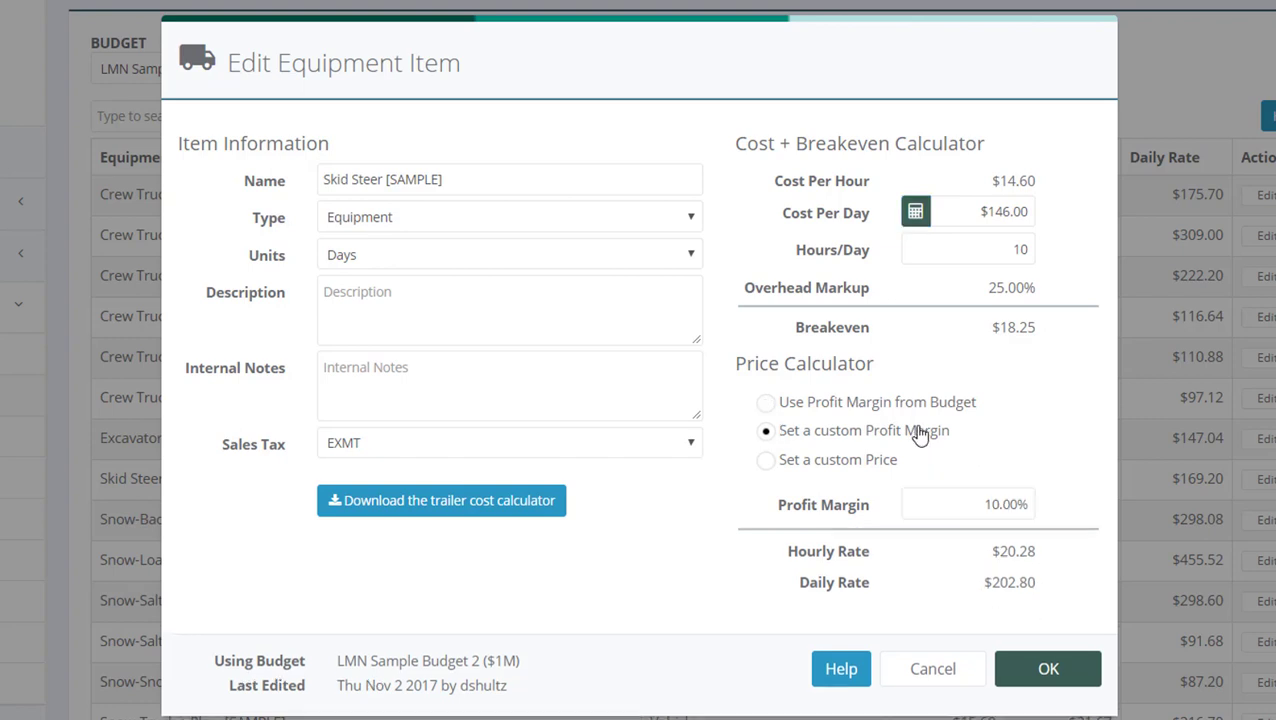
click(977, 507)
text(2)
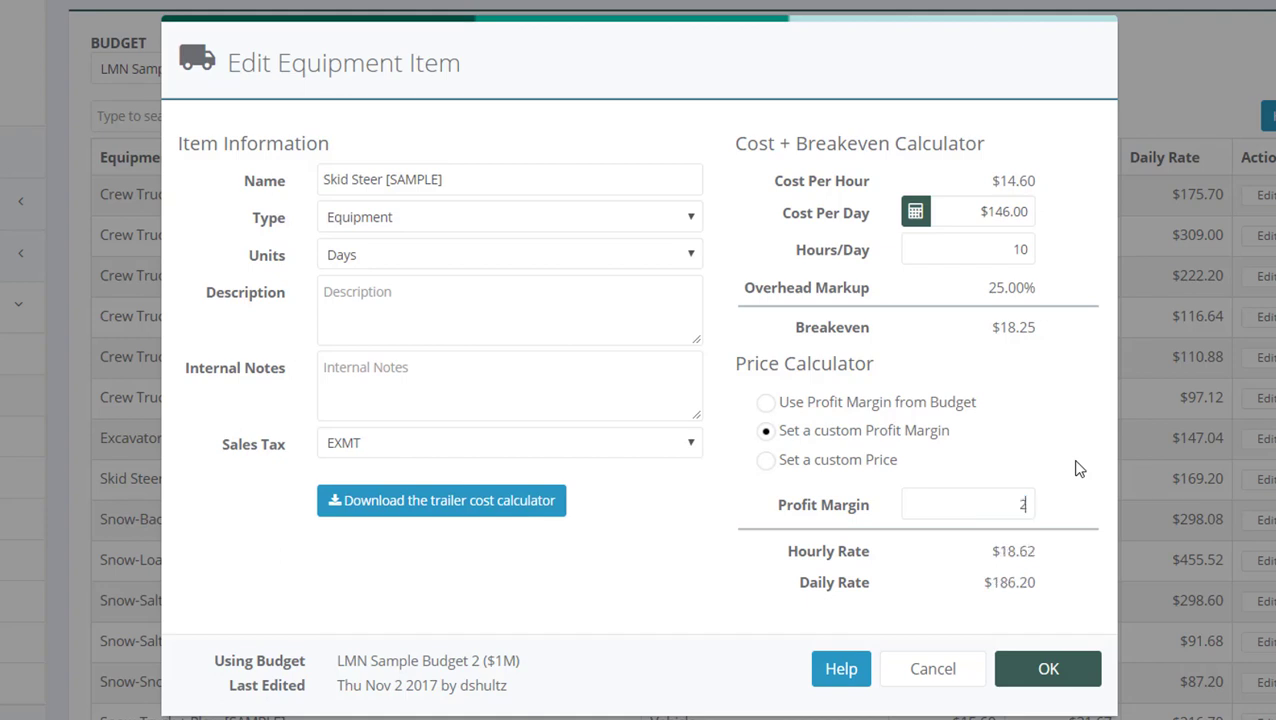
text(0)
click(1045, 542)
Set a custom price with an hourly rate of $25.00 for the skid steer, and save the item
click(805, 463)
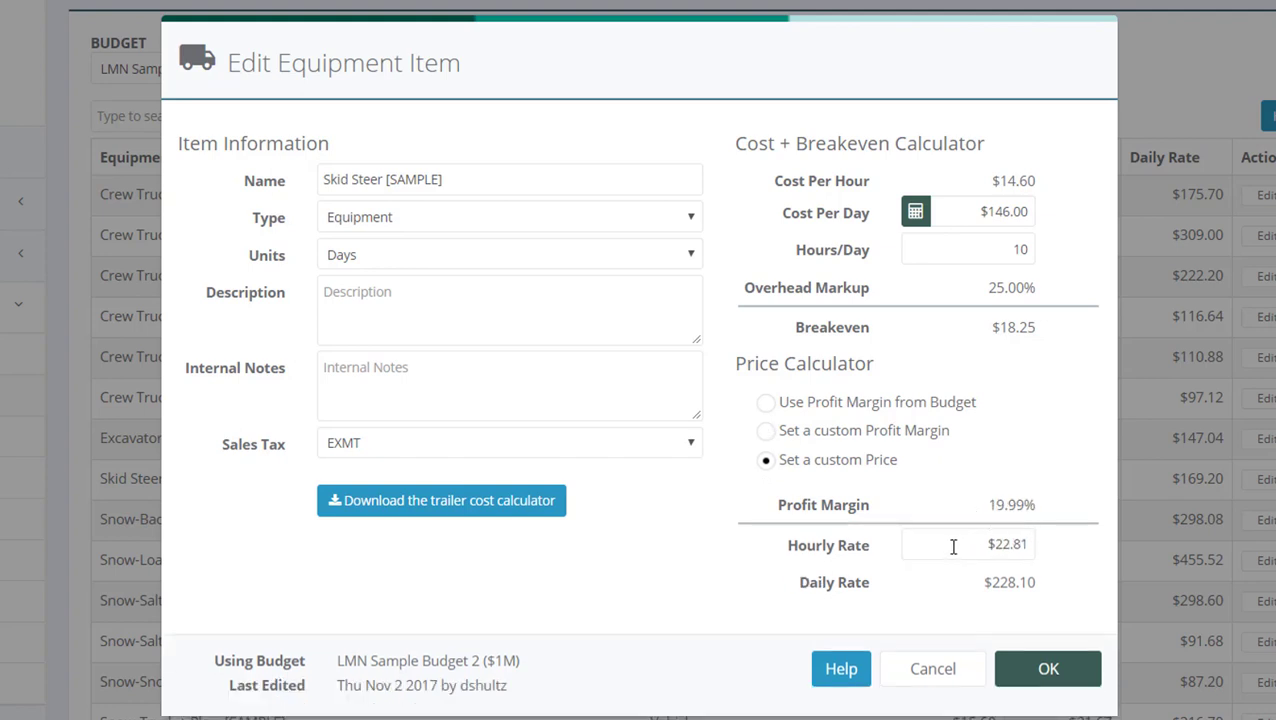
drag(951, 545, 1072, 540)
text(25)
click(1066, 452)
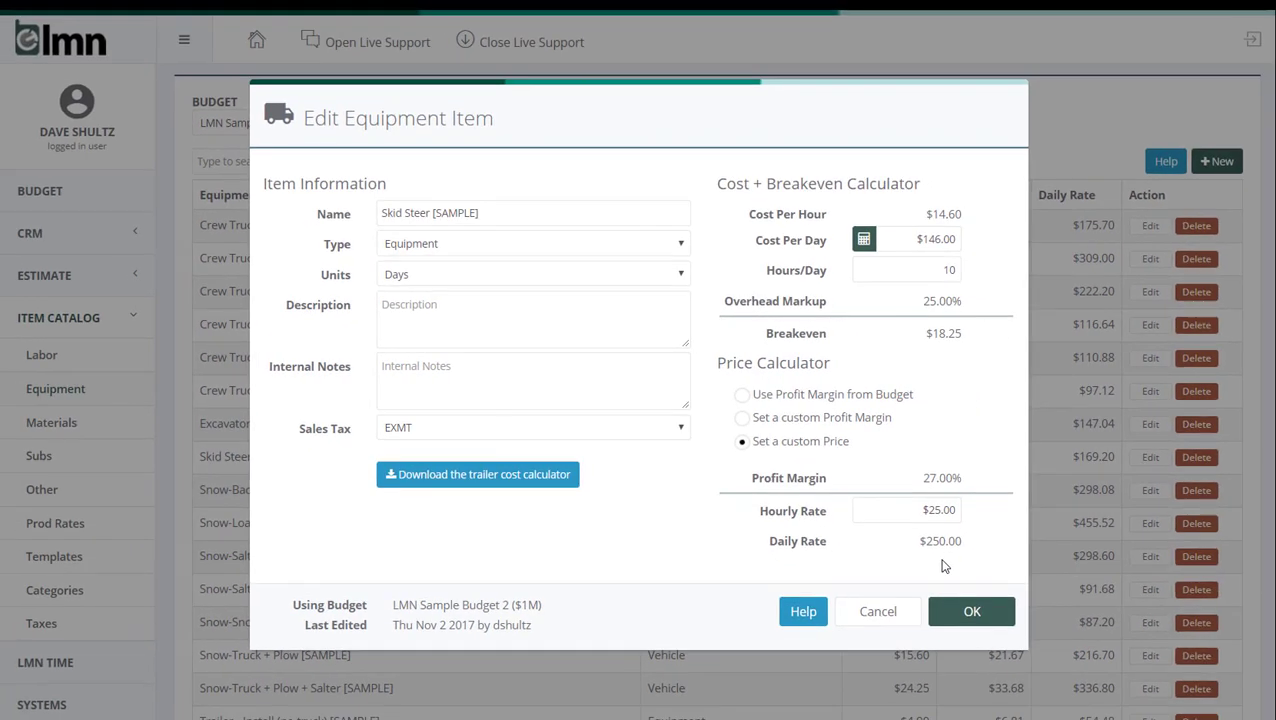
click(970, 611)
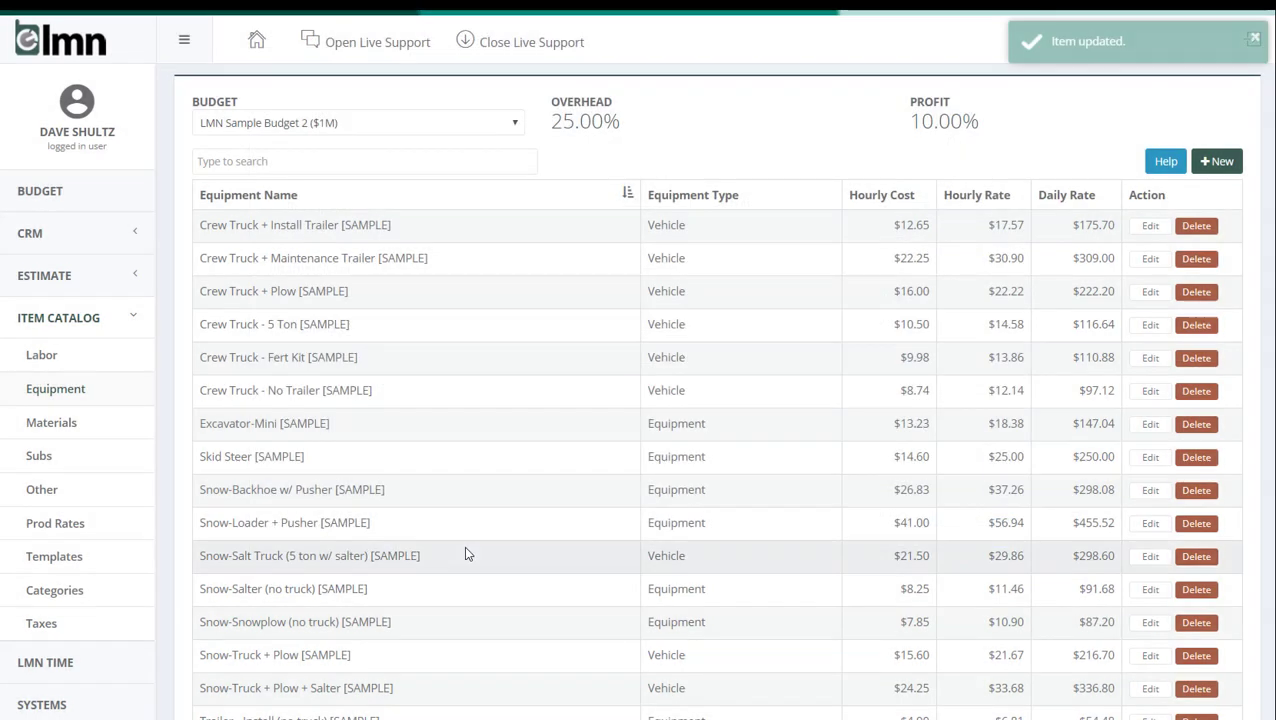